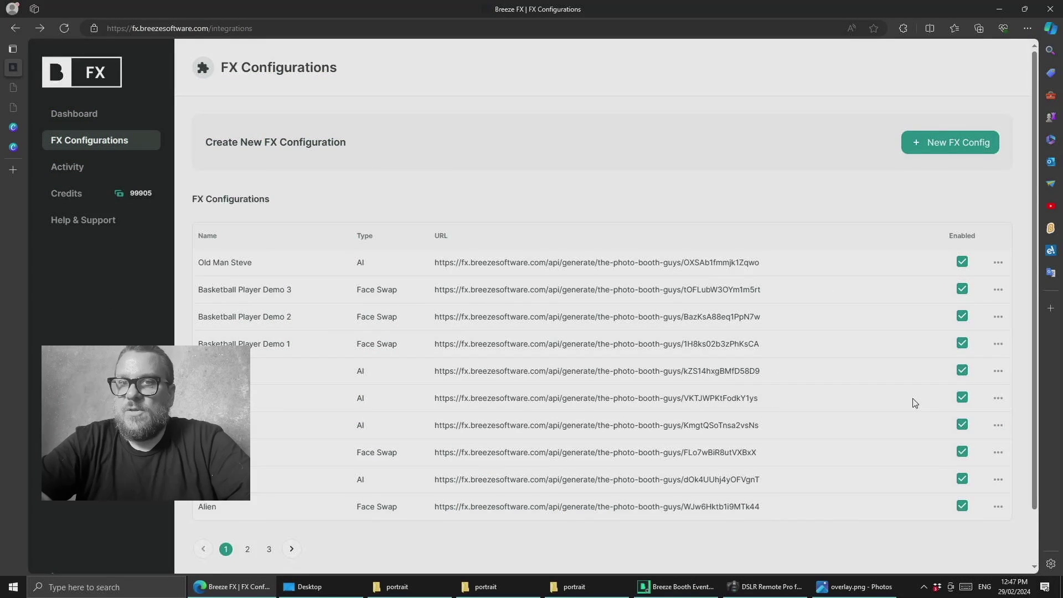
Create a new FX configuration named 'Old Man Steve' with type AI.
click(940, 147)
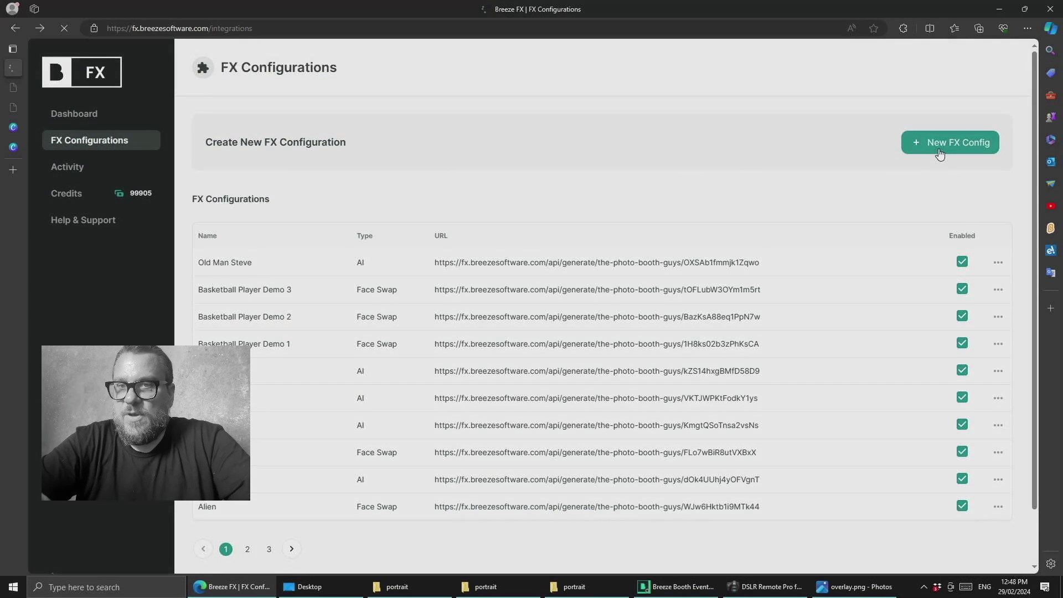
click(260, 166)
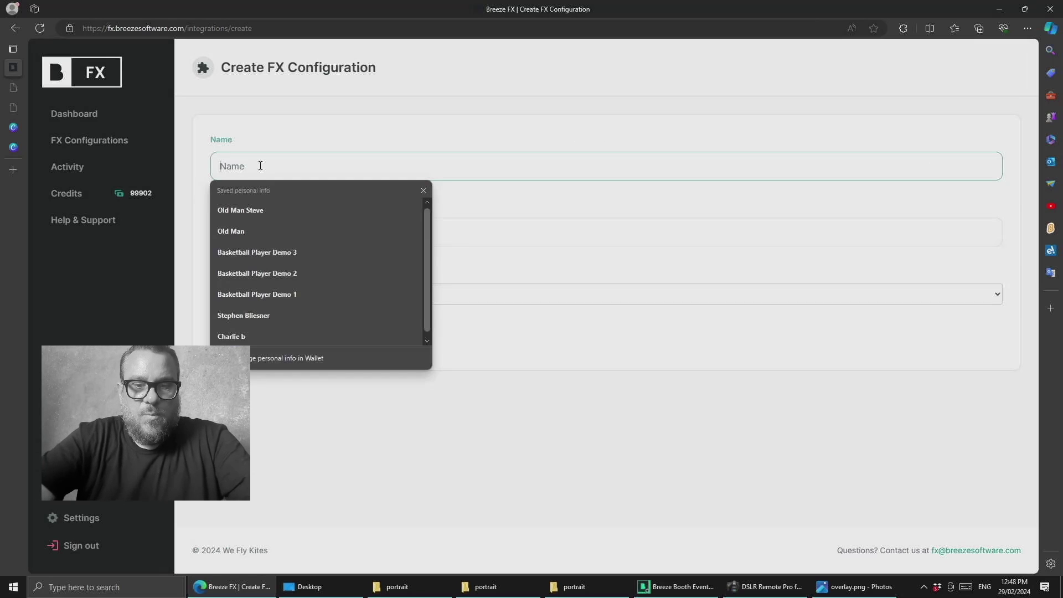
text(Old Man Steve)
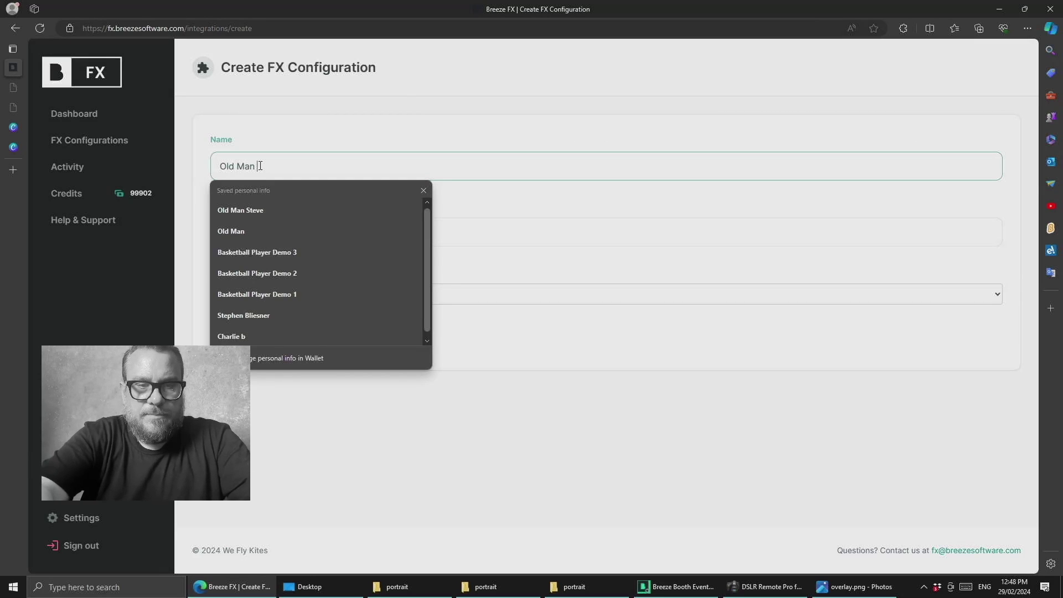
click(330, 210)
click(251, 294)
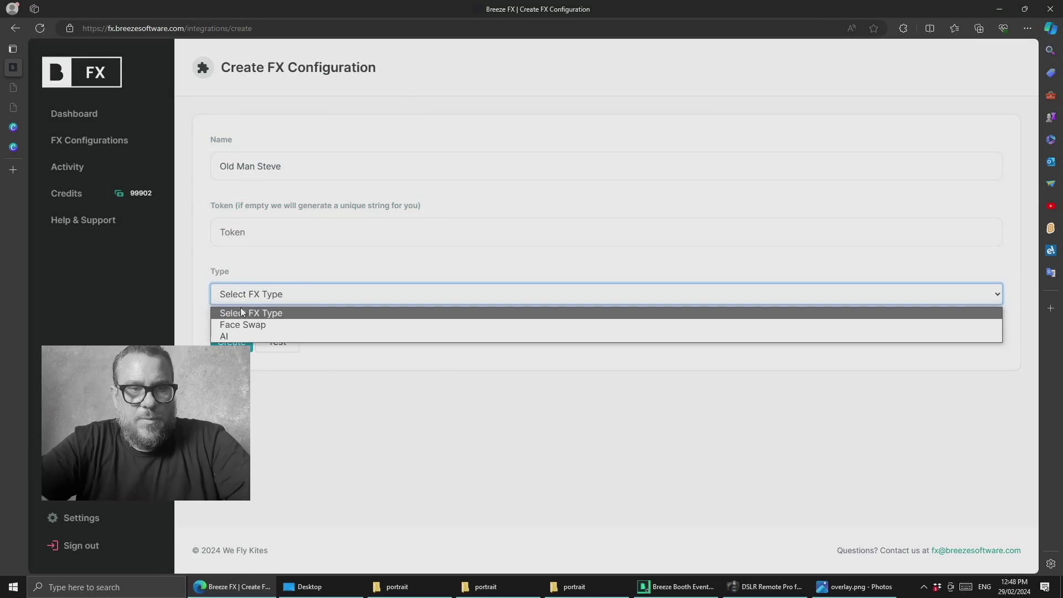
click(232, 336)
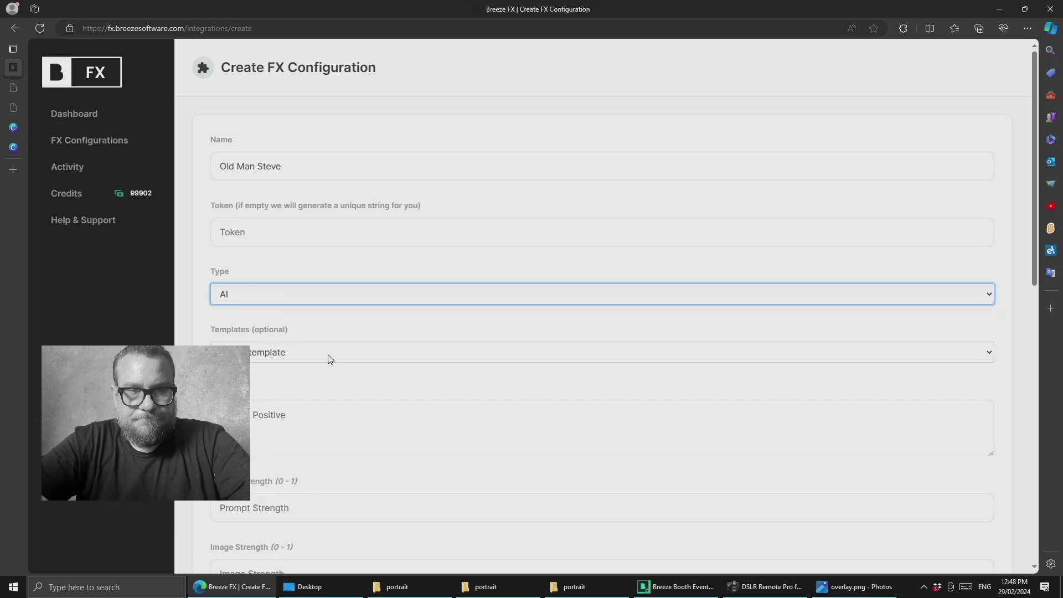
Paste the hyper realistic very old man portrait prompt as the positive prompt.
scroll(329, 358, down, 10)
scroll(329, 360, up, 5)
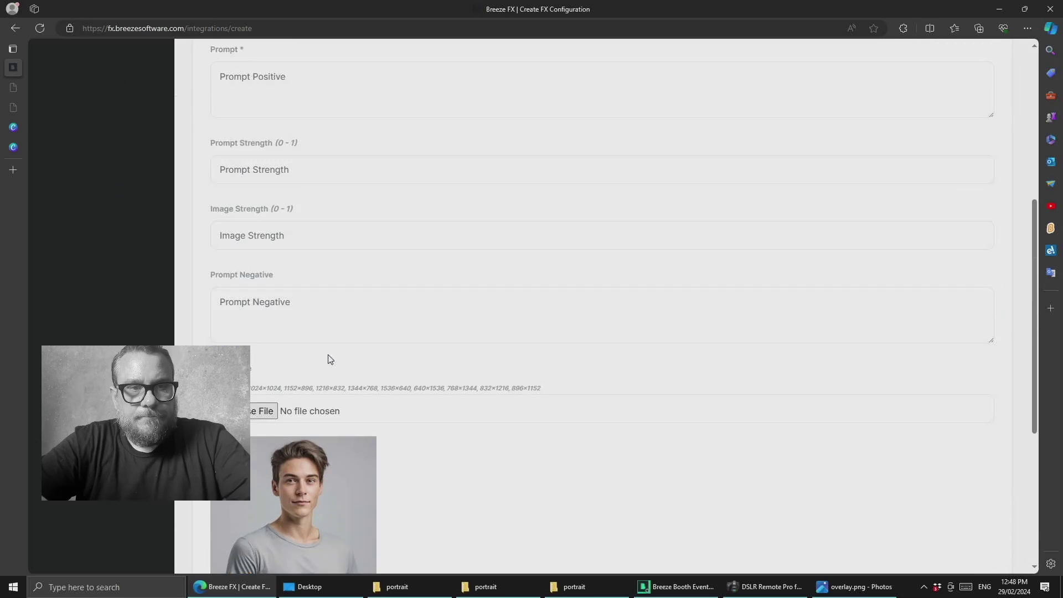
click(252, 114)
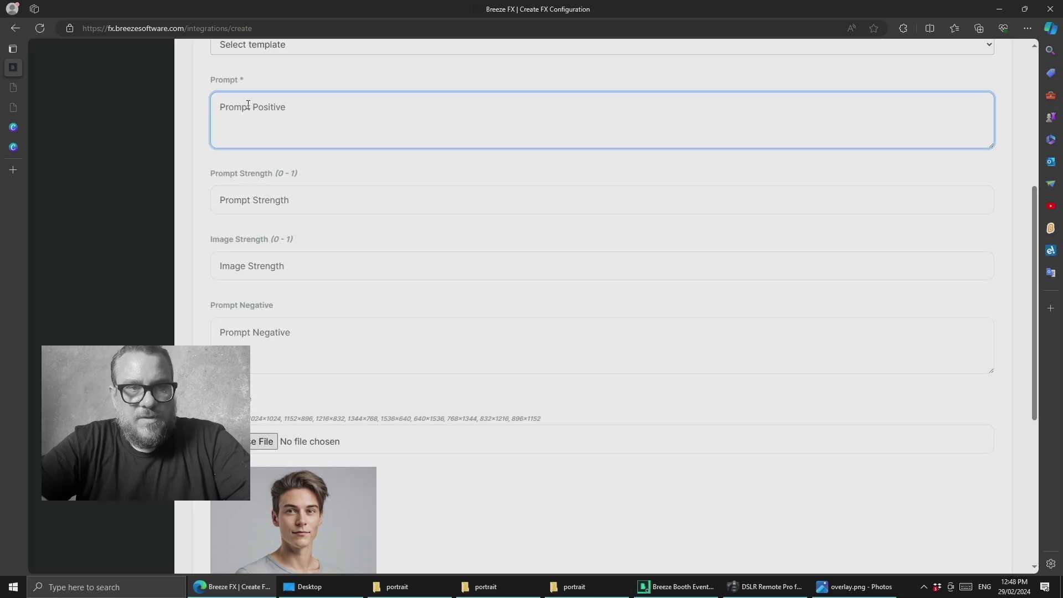
text(hyper realistic portrait of a very old man, wrinkled skin, bw, film grain, moody, sad, sad eyes, cracked skin, age spots, grey hair,)
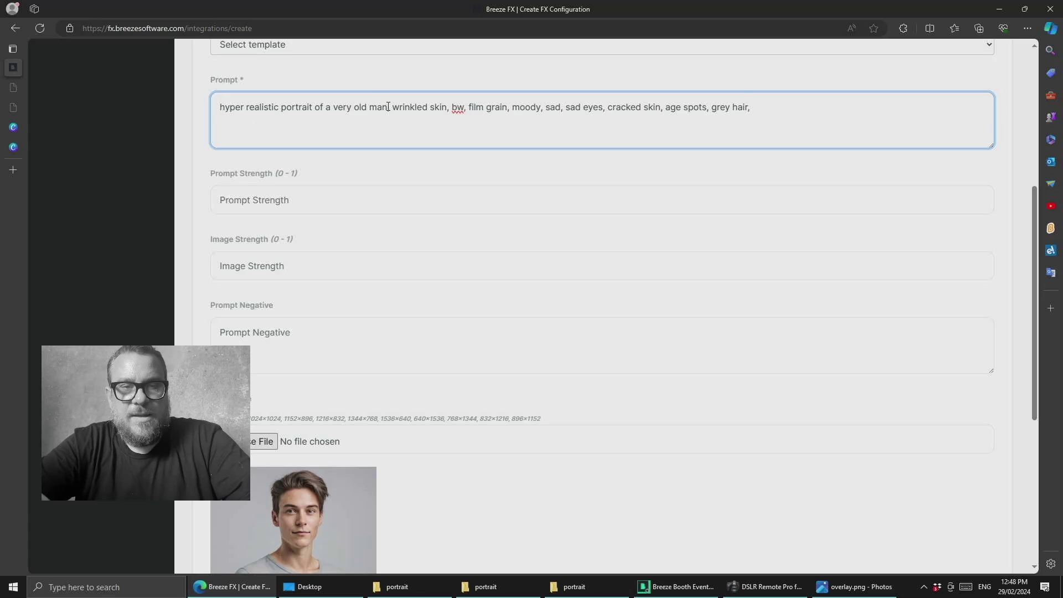
double_click(457, 107)
click(470, 107)
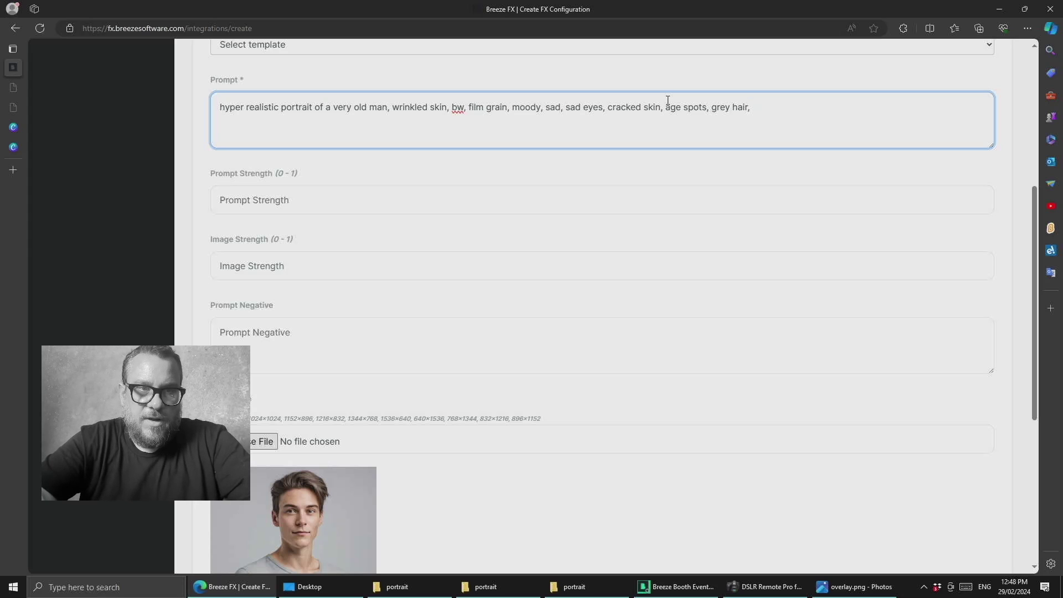
click(265, 195)
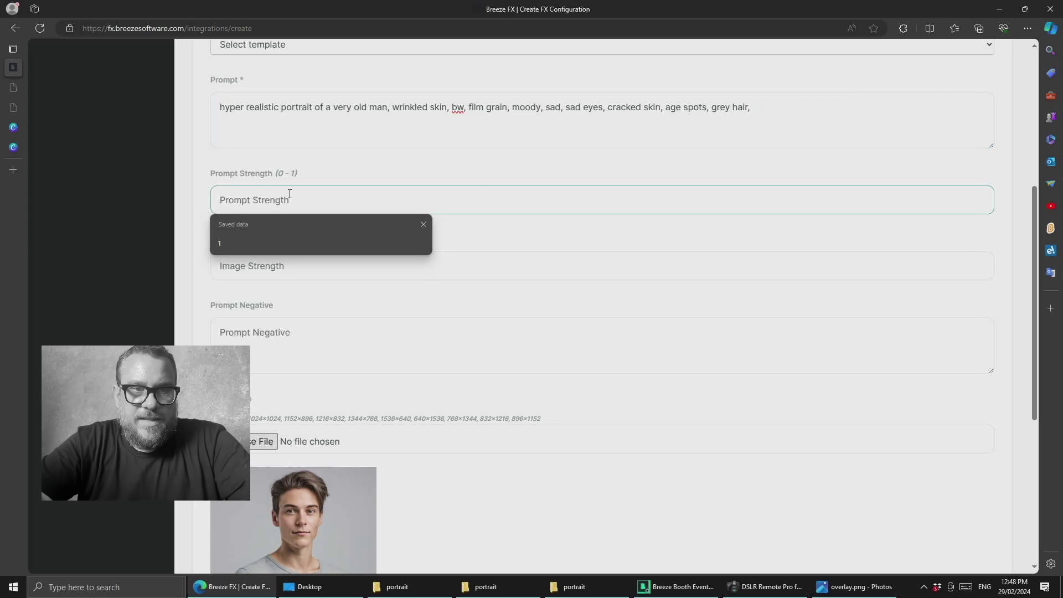
Enter Prompt Strength 1 and Image Strength 0.5 for the new configuration.
text(1)
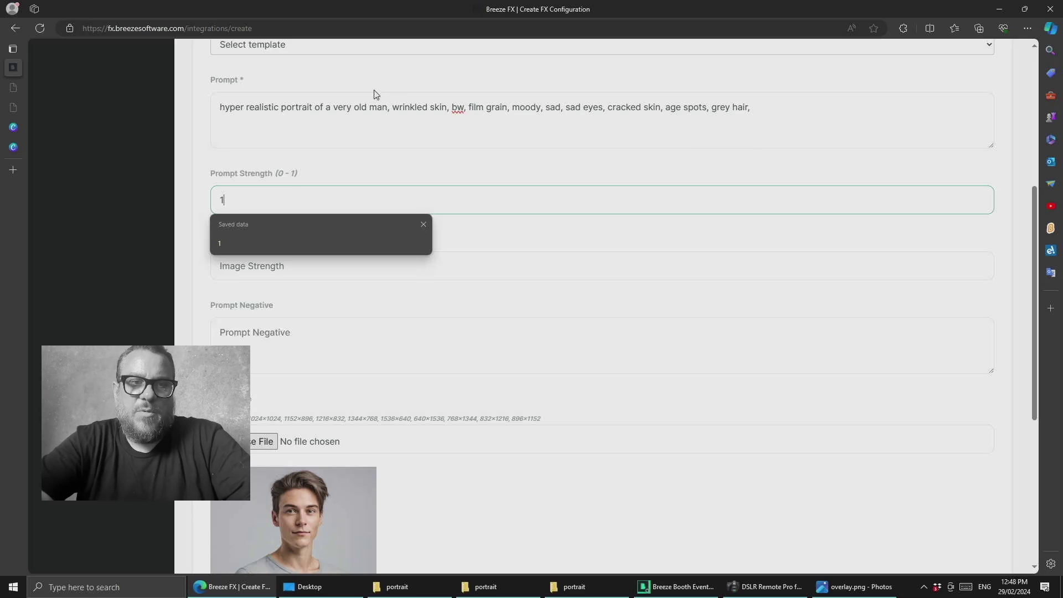
click(401, 168)
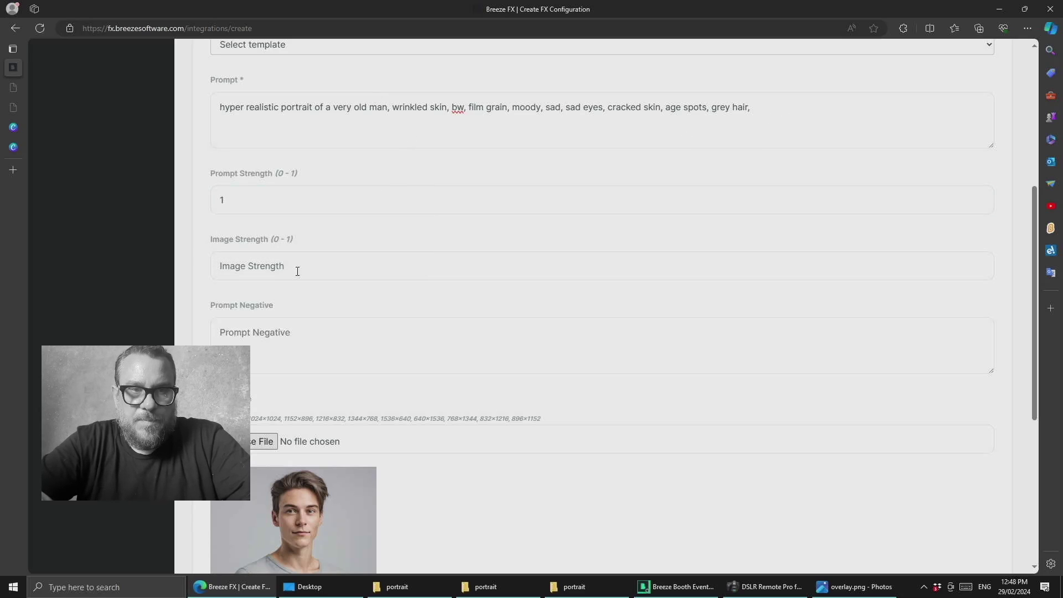
click(264, 270)
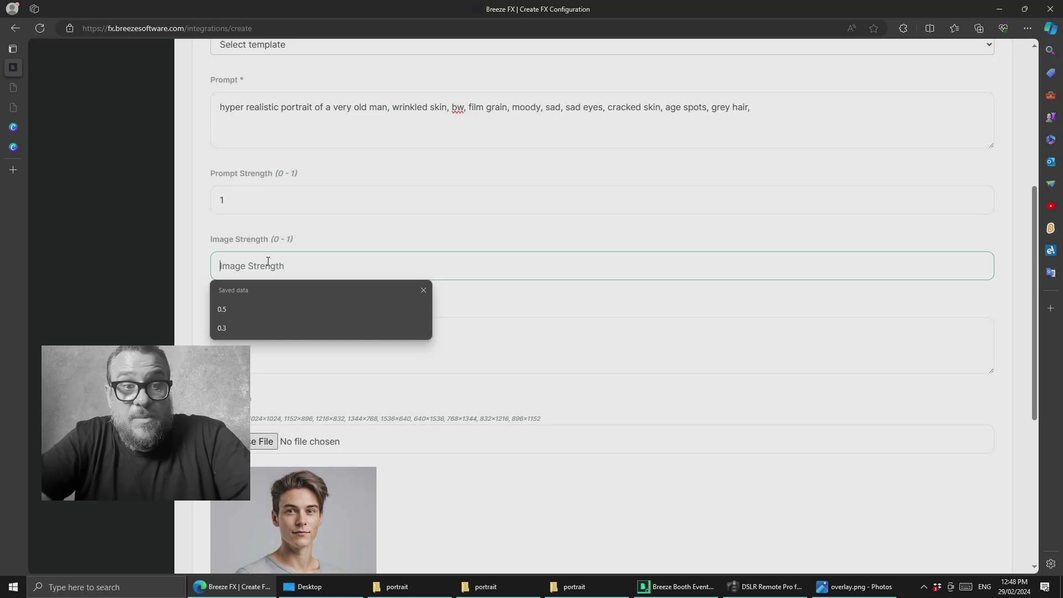
text(0.5)
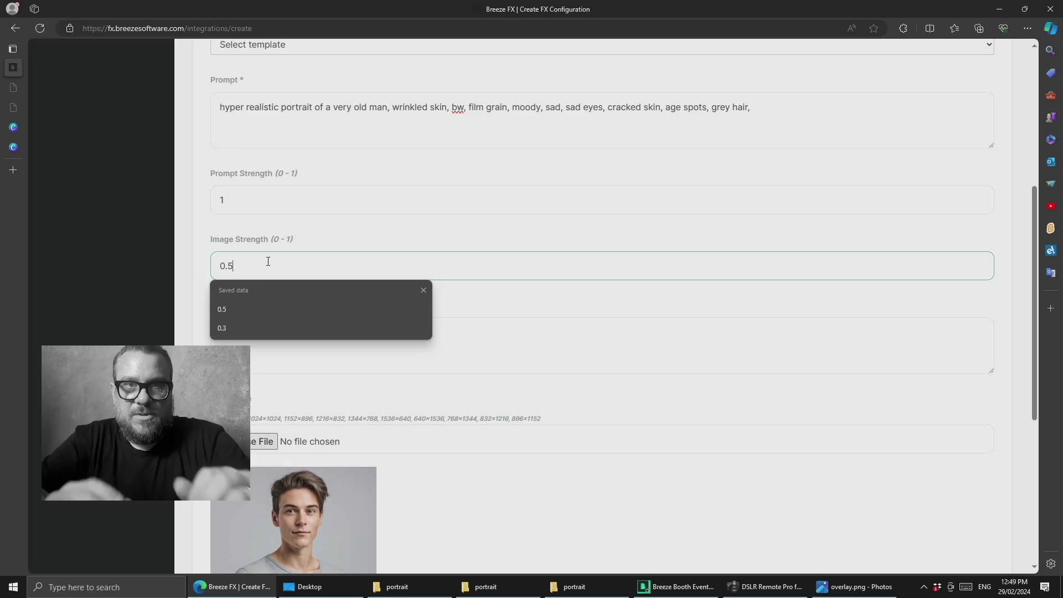
click(379, 230)
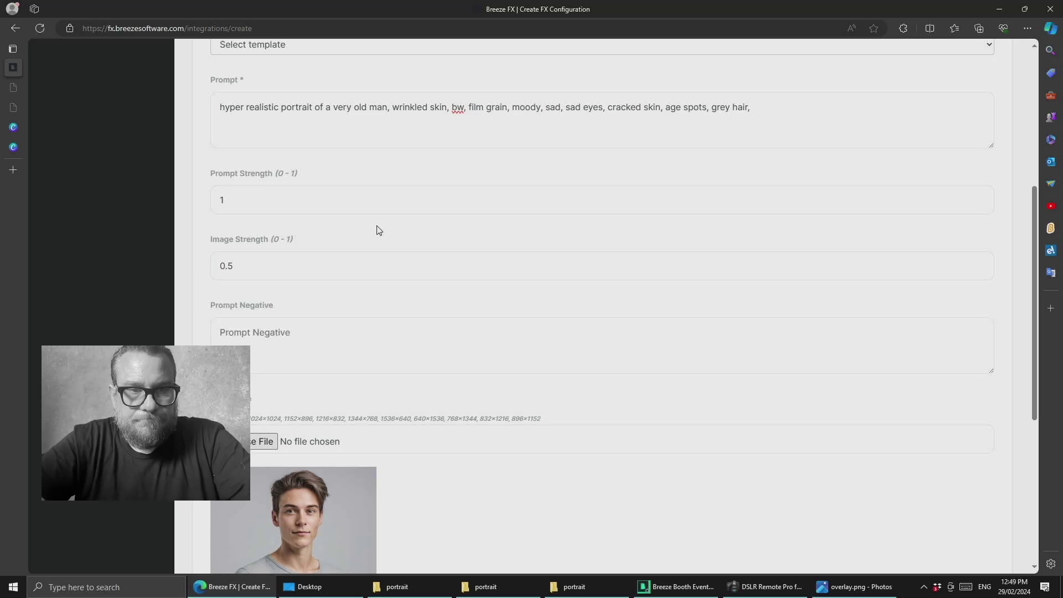
scroll(378, 230, down, 4)
Type 'mangled fingers,' into the negative prompt, fixing the misspelling.
click(249, 94)
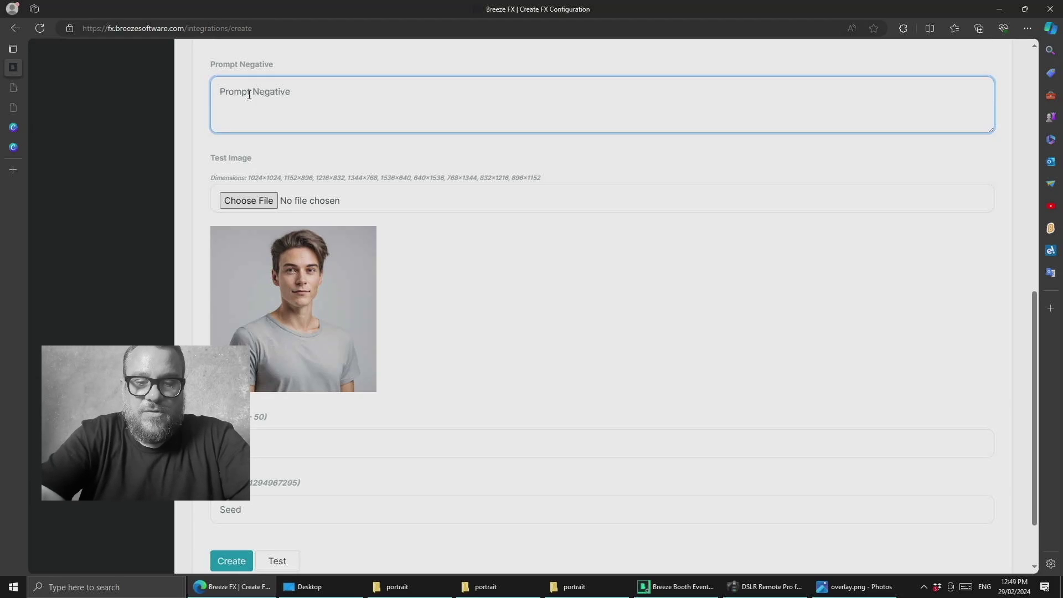
text(manga)
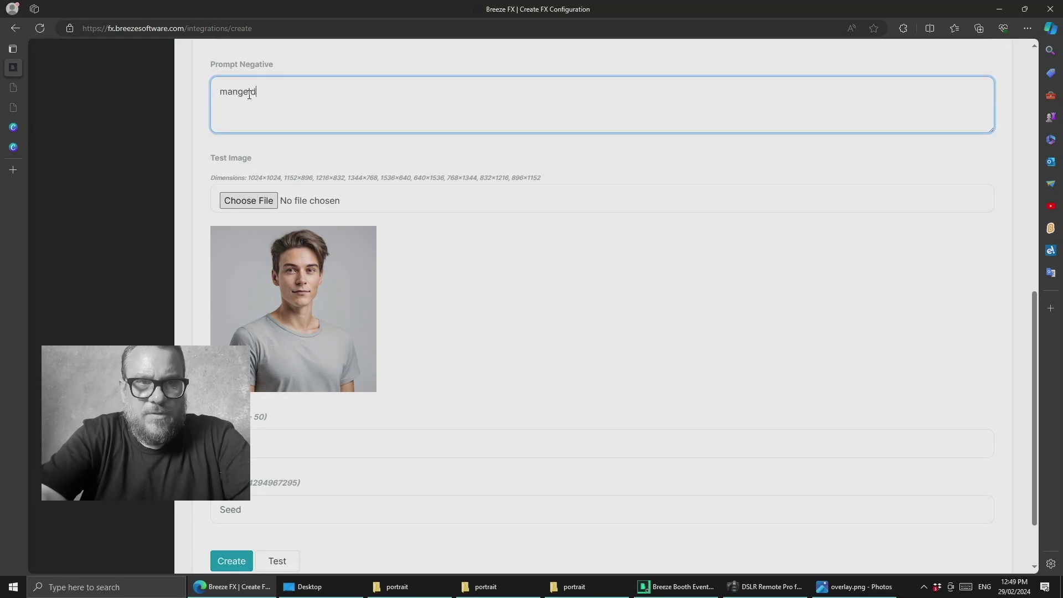
text(ld)
key(BackSpace)
key(BackSpace)
key(BackSpace)
text(led f)
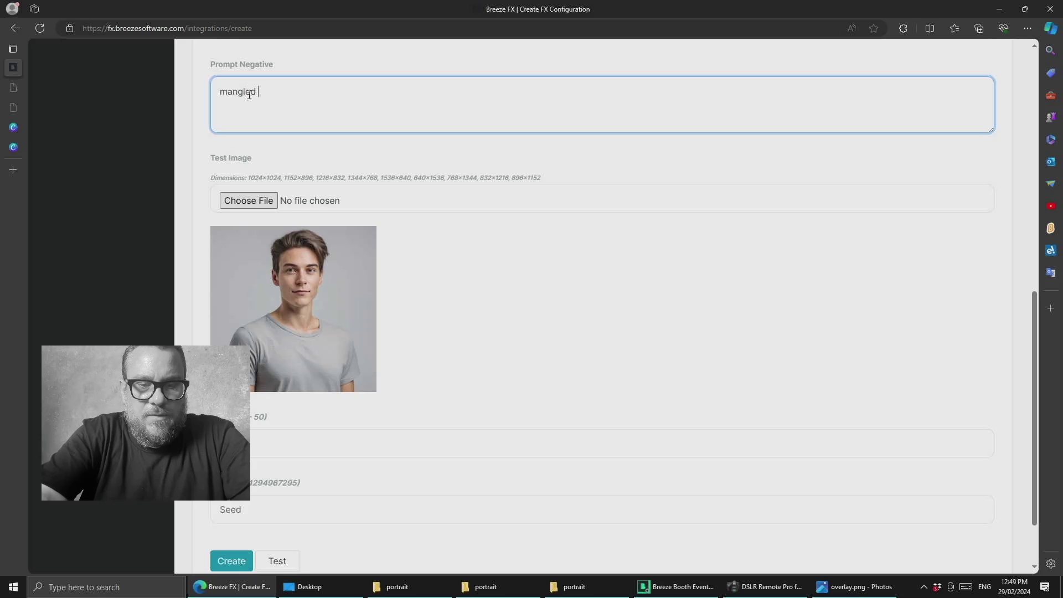
text(ingers,)
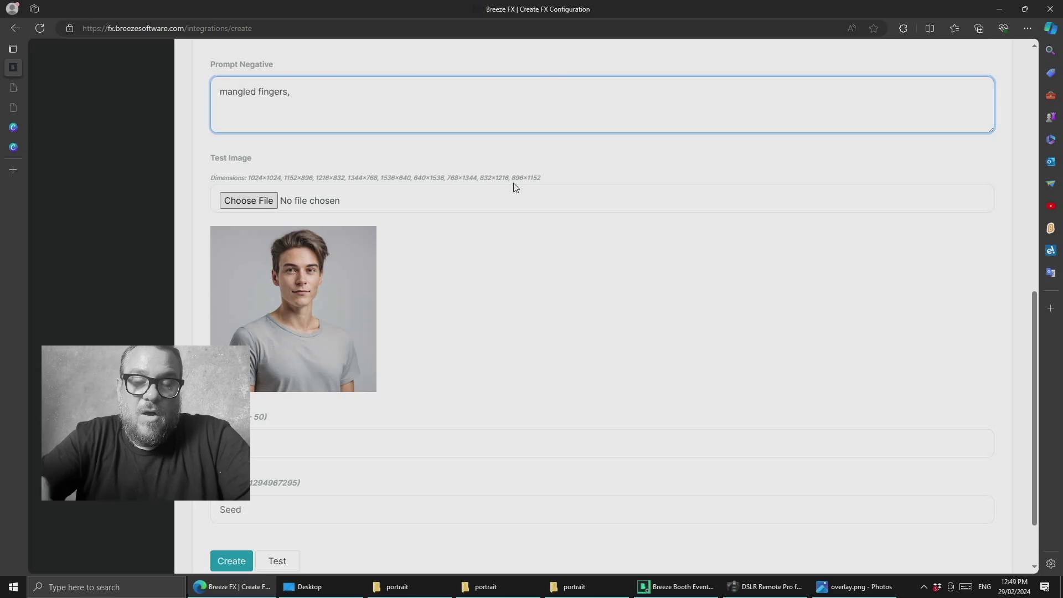
scroll(567, 208, up, 1)
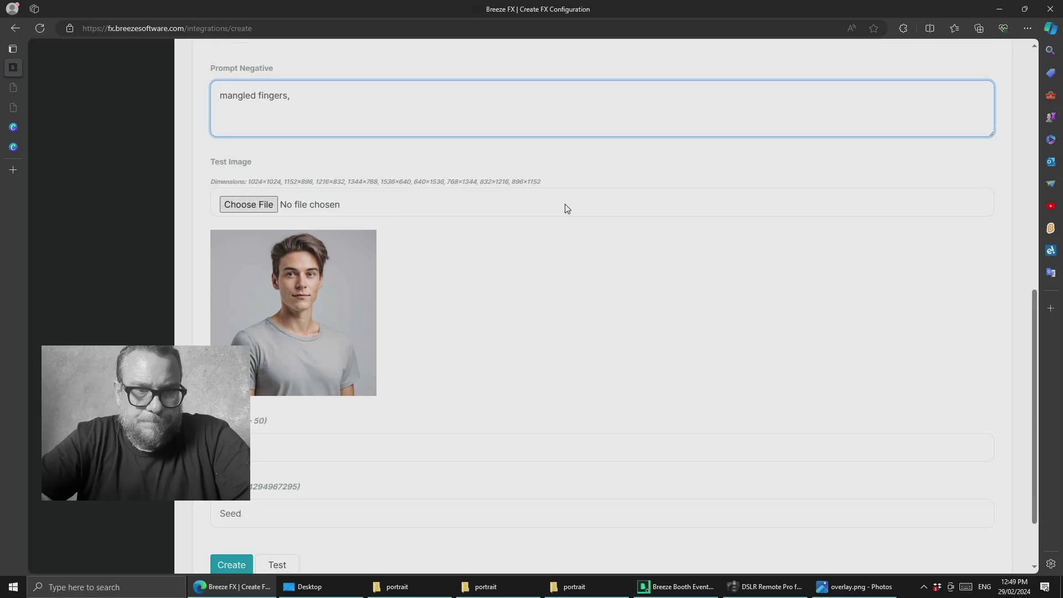
scroll(567, 208, up, 5)
scroll(567, 208, down, 7)
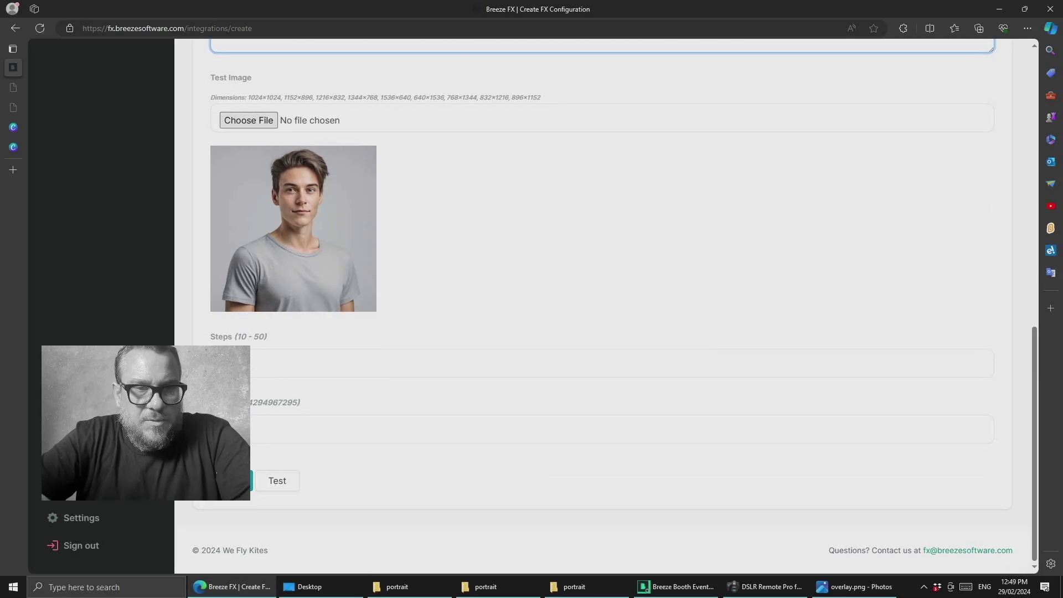
click(232, 363)
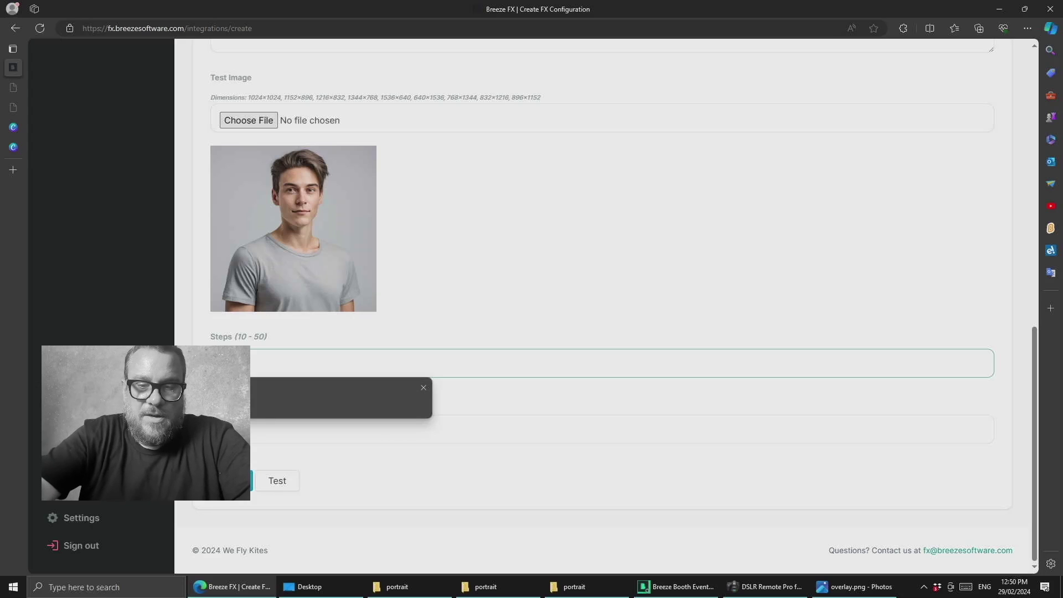
click(388, 318)
click(338, 423)
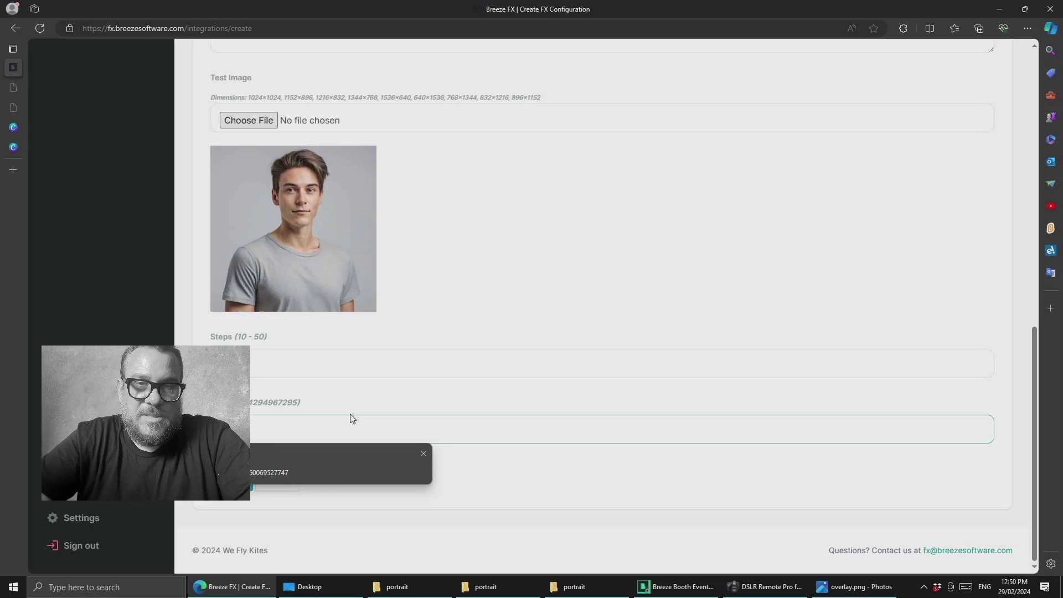
click(473, 324)
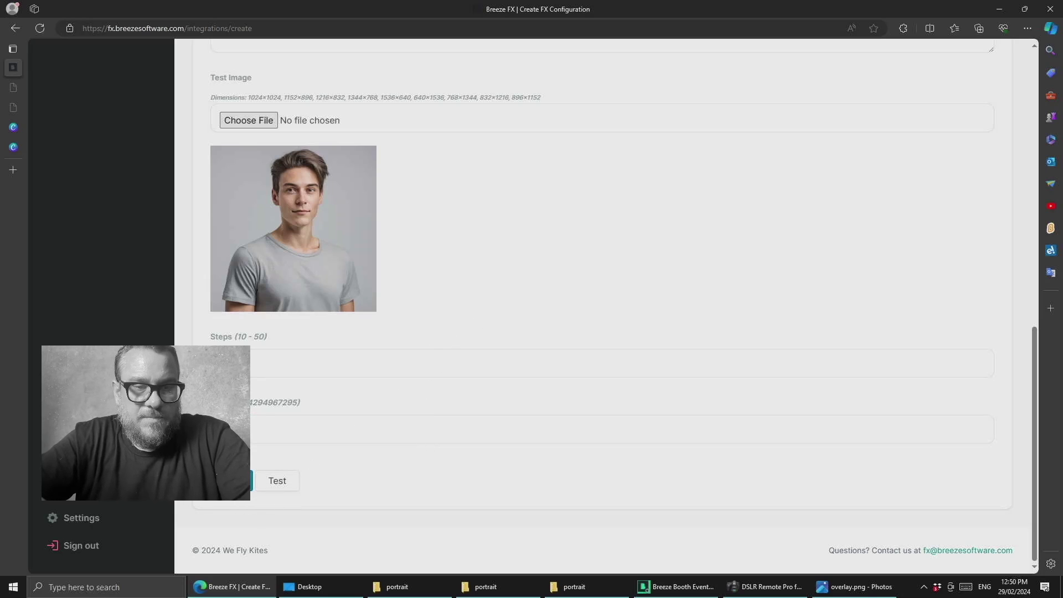
Save Old Man Steve, copy its URL, and switch to the Breeze Booth Event Editor.
click(224, 481)
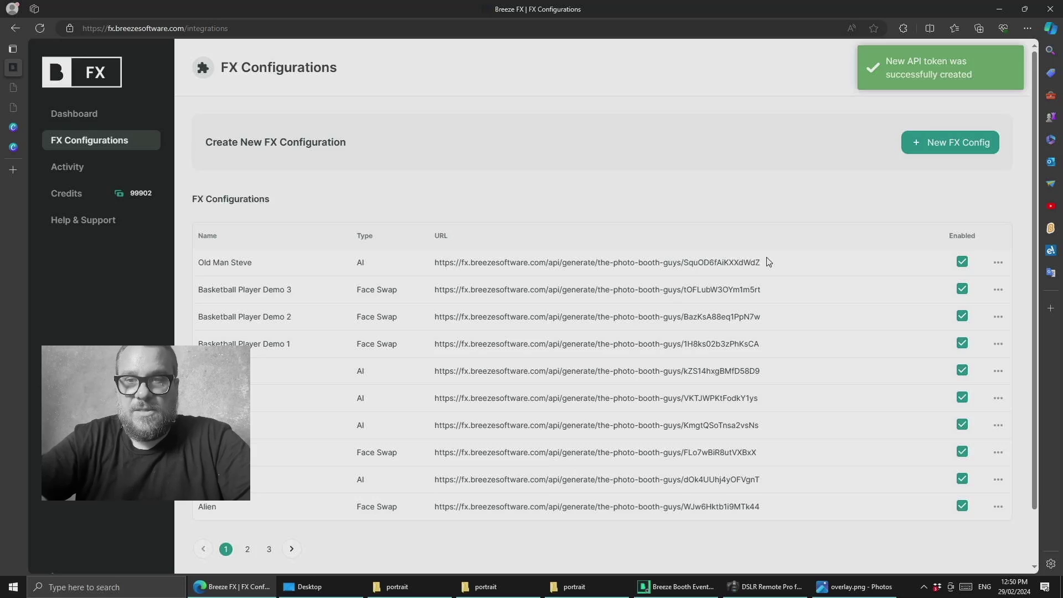
click(998, 263)
click(953, 285)
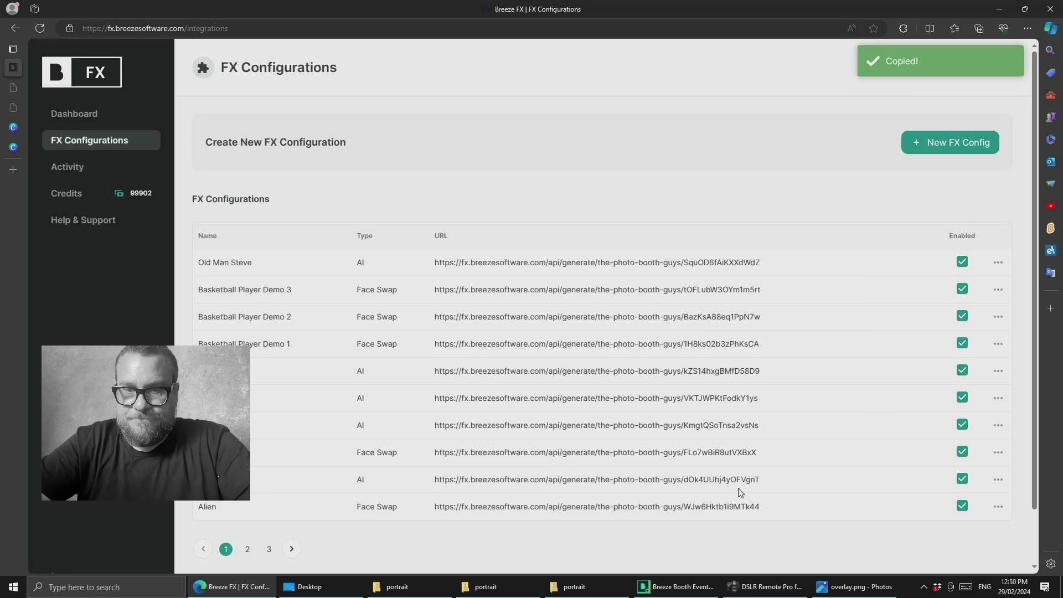
click(678, 586)
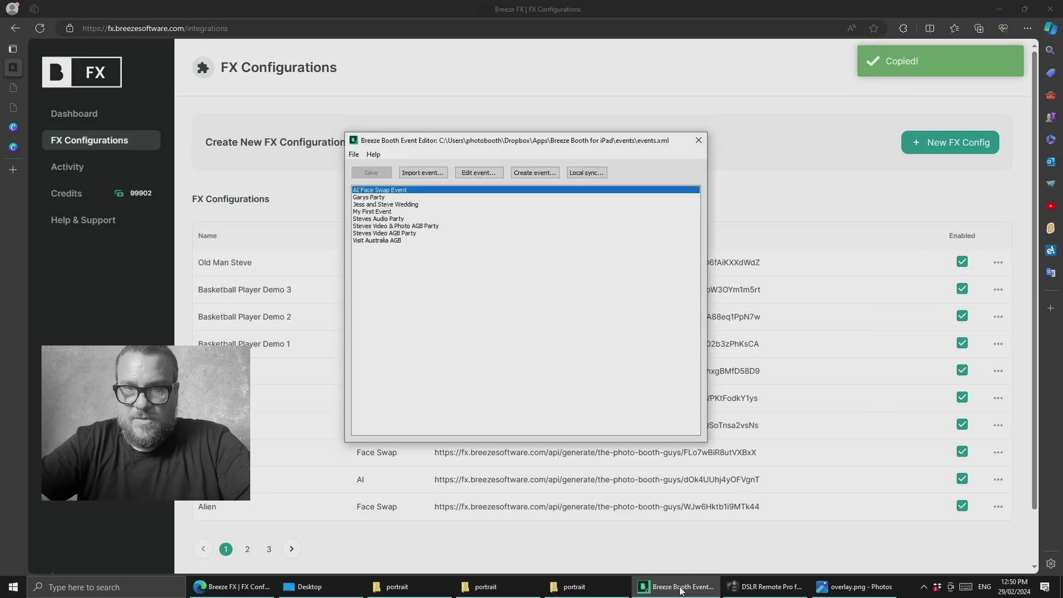
Replace the AI Face Swap Event portrait profile 1 post-processing URL with the Old Man Steve URL.
double_click(398, 189)
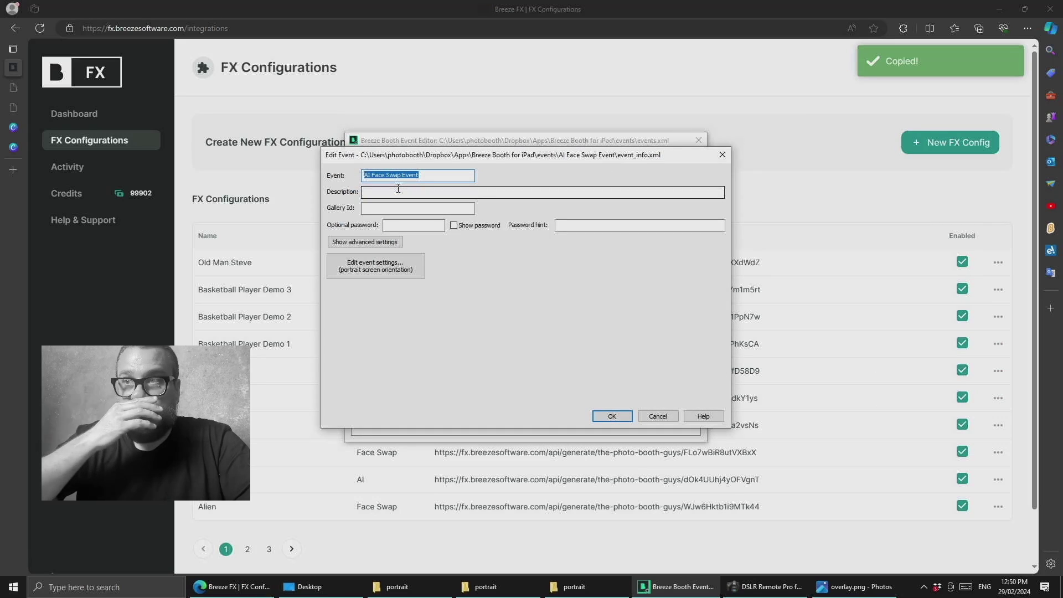
click(349, 243)
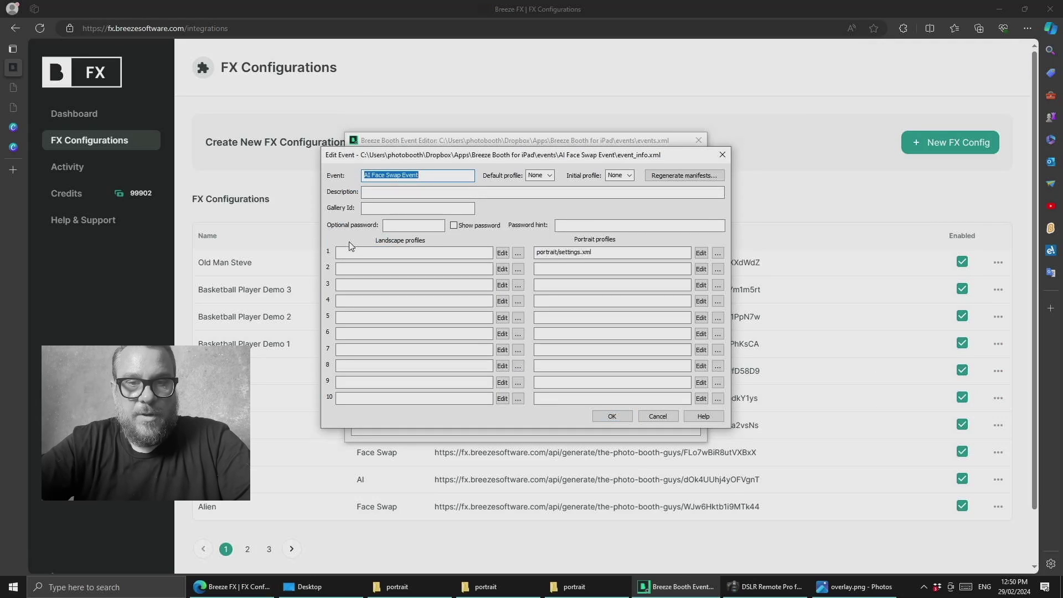
click(701, 252)
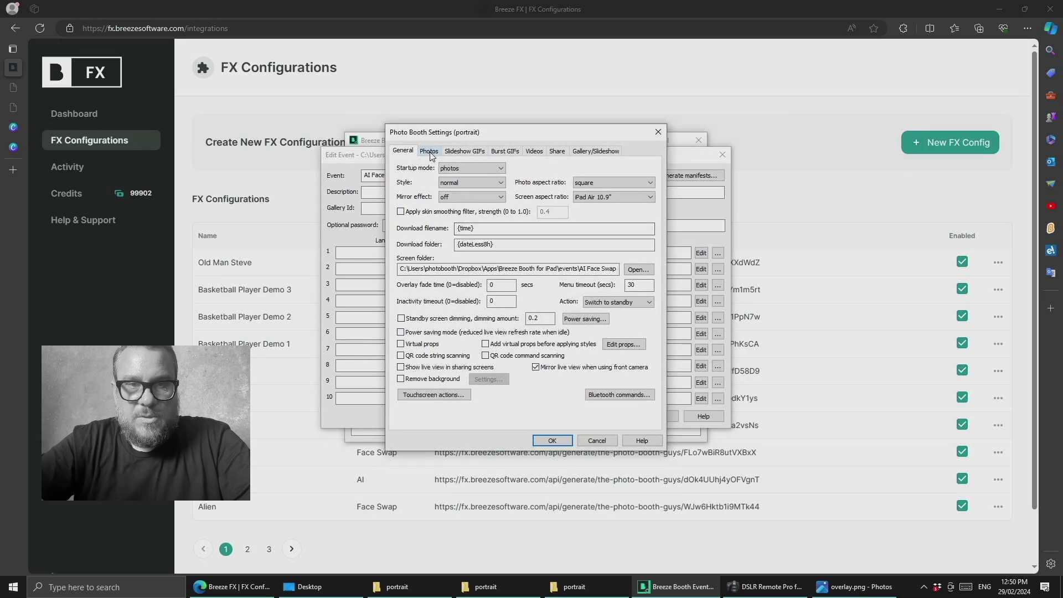
click(430, 153)
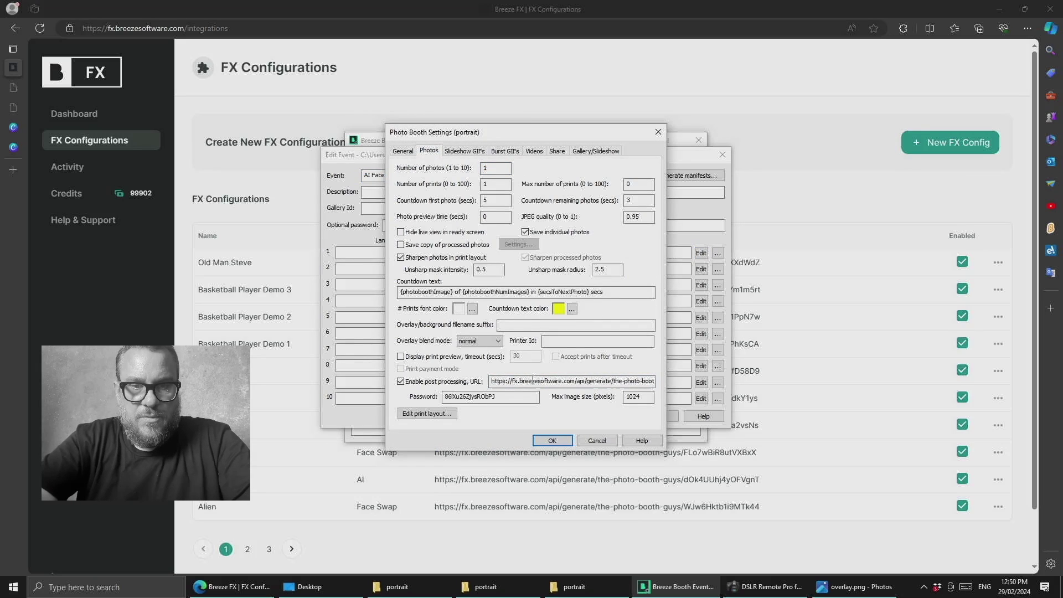
key(ctrl+a)
key(ctrl+v)
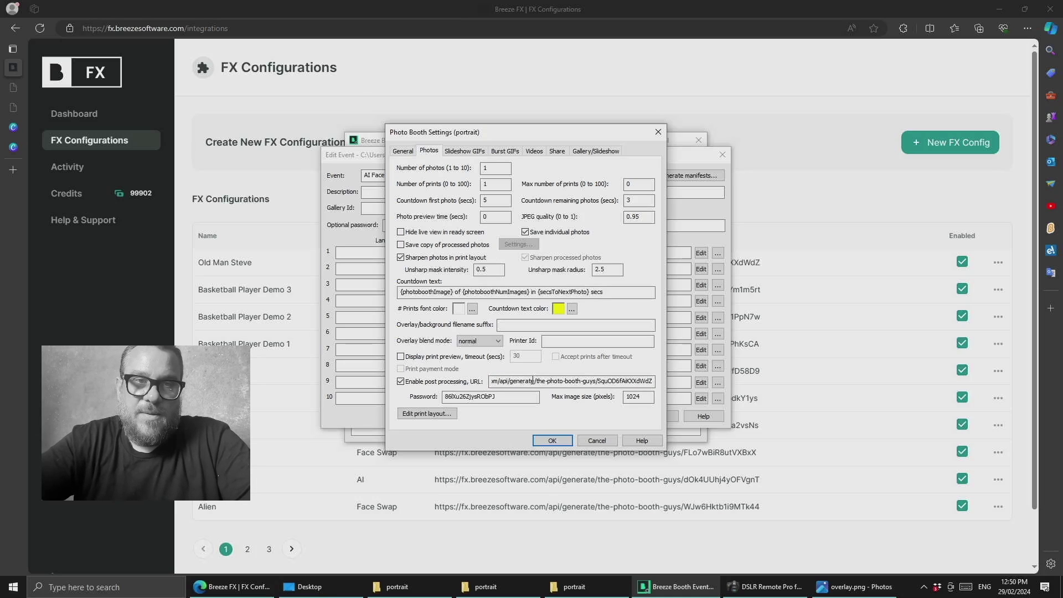
key(Tab)
key(Tab)
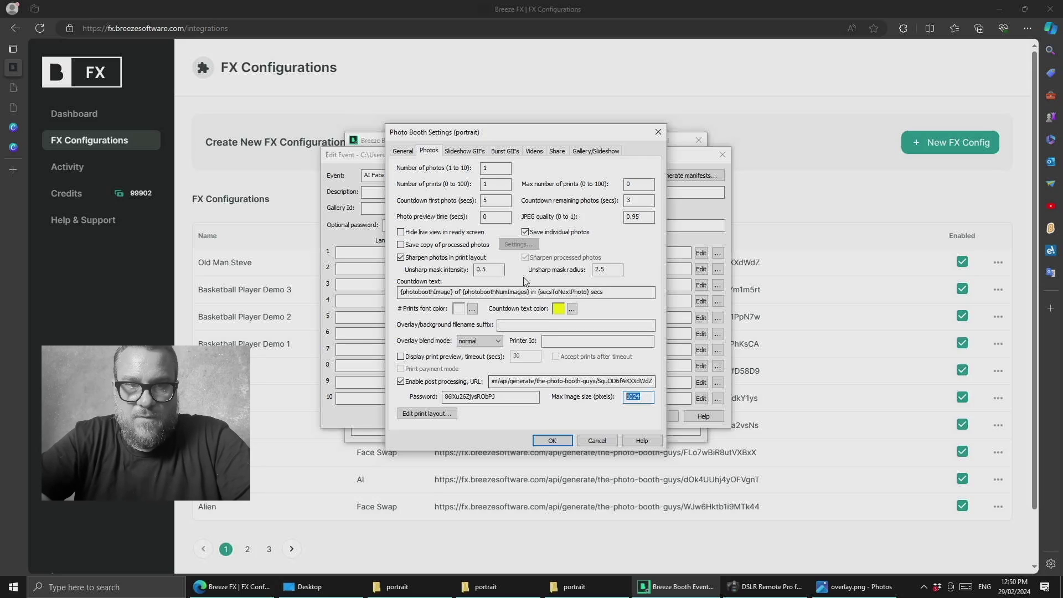
click(403, 151)
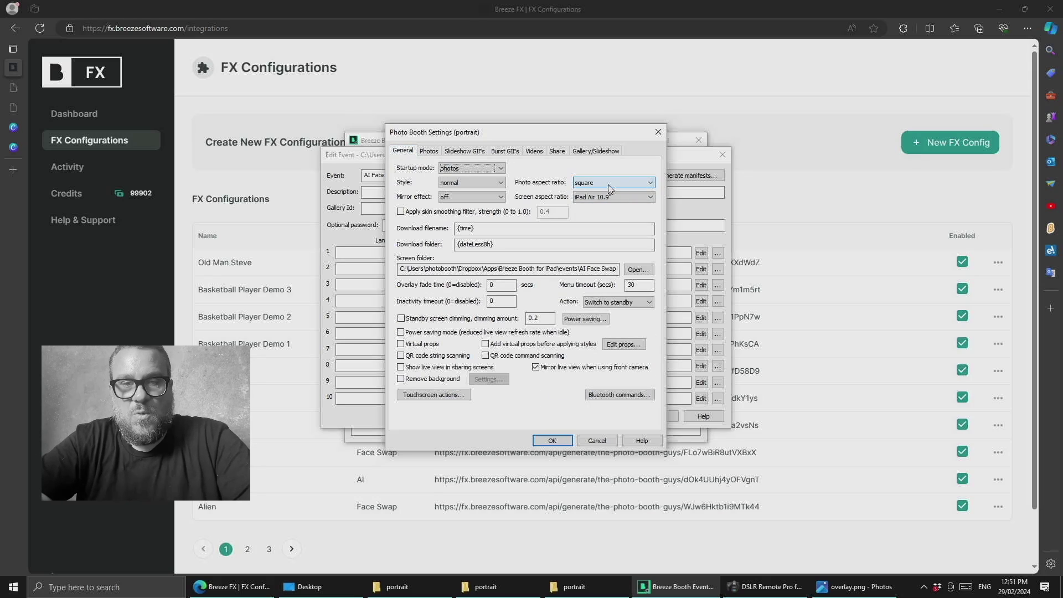
Check the print layout and max image size, then save the portrait settings and event.
click(429, 150)
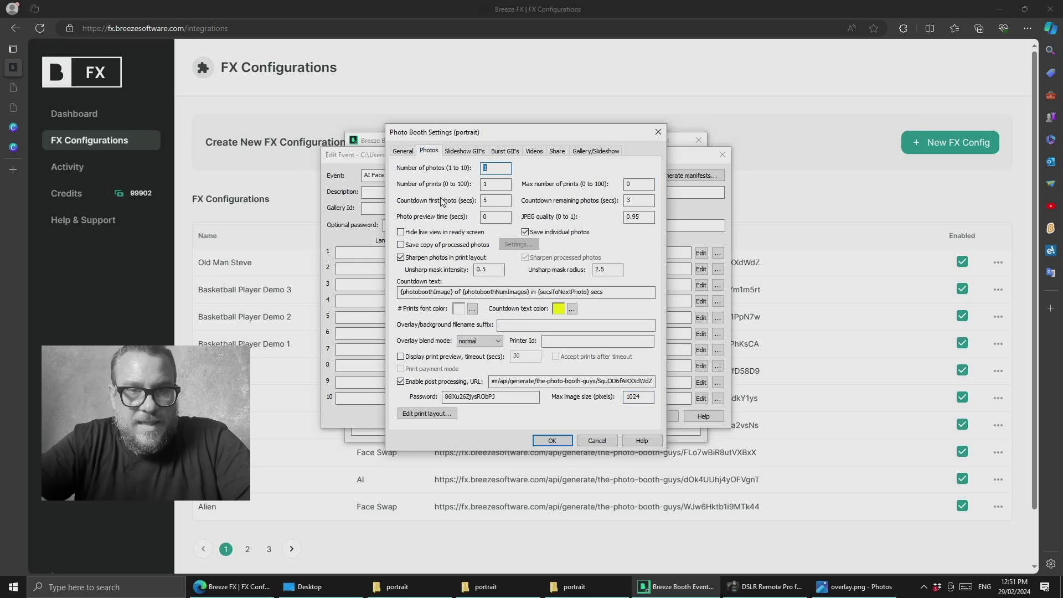
click(430, 419)
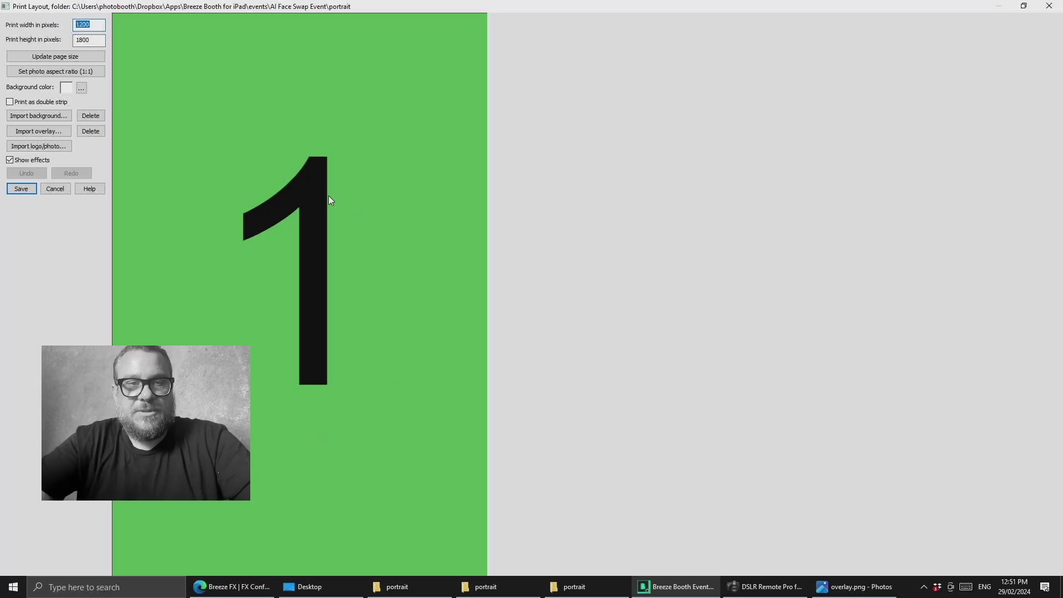
click(53, 190)
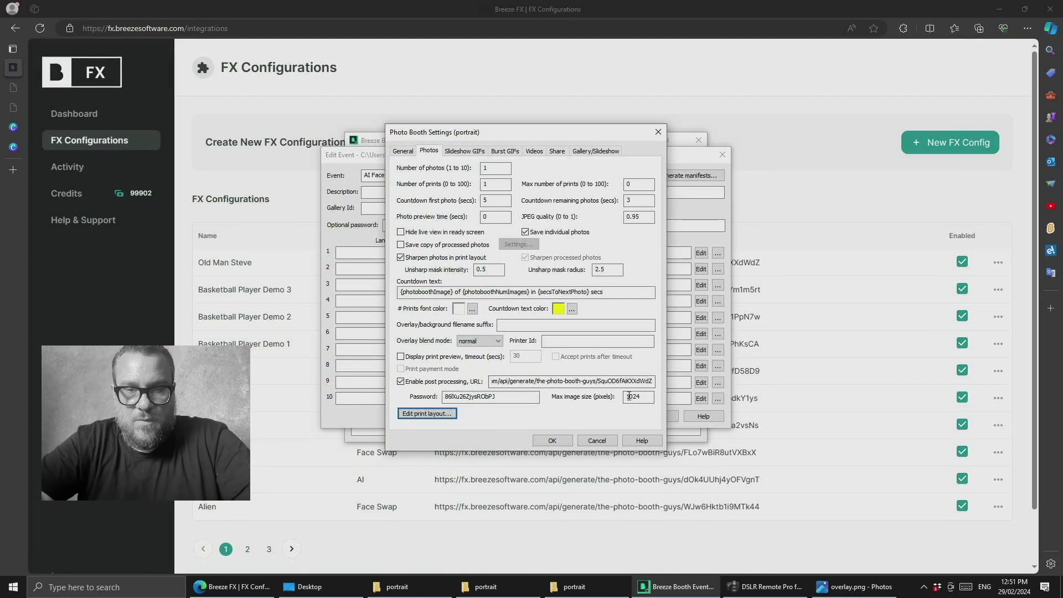
click(653, 397)
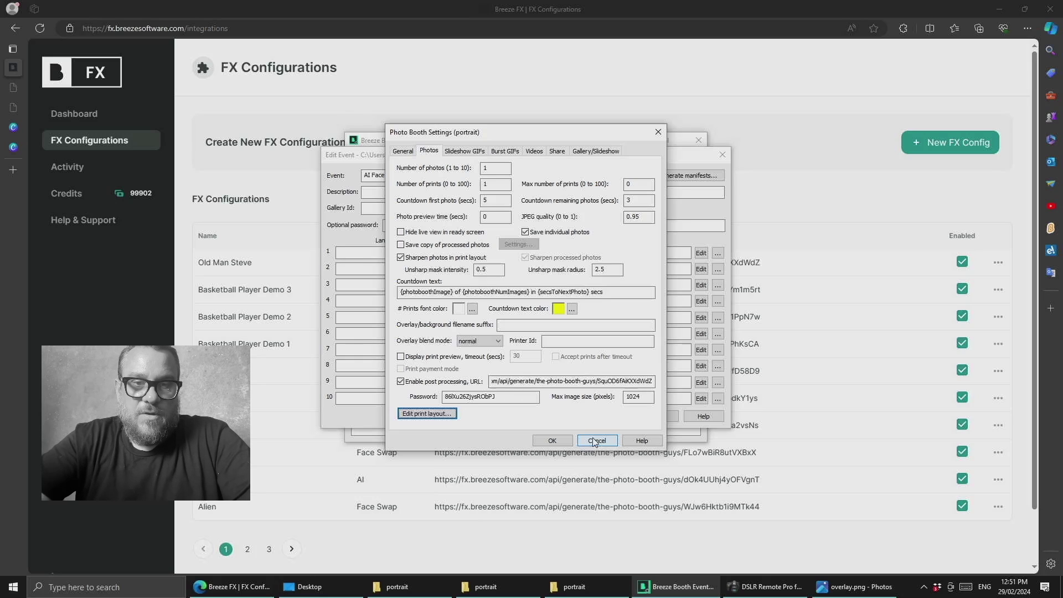
click(557, 441)
click(503, 316)
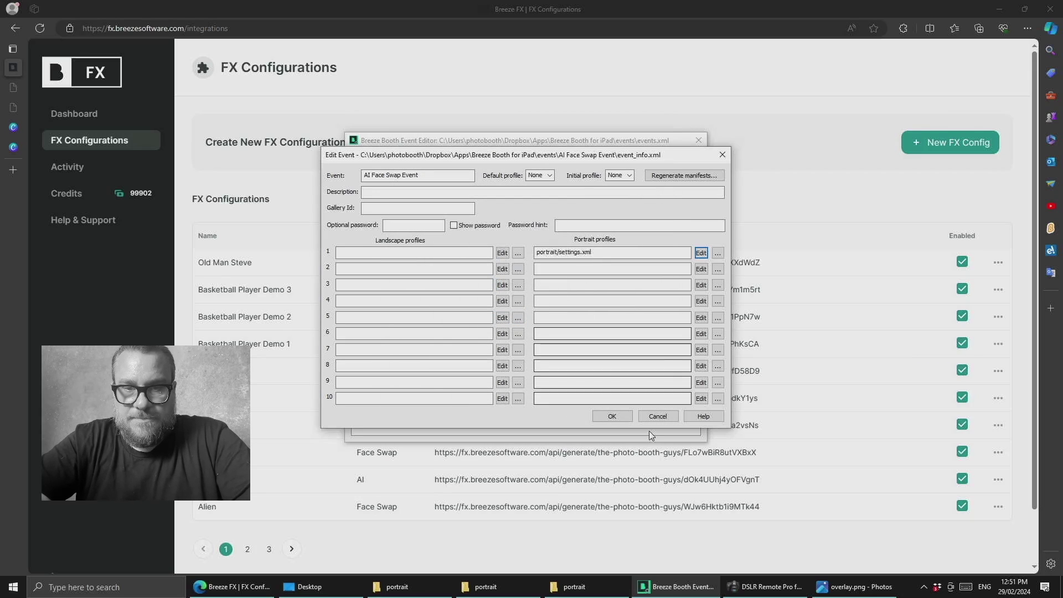
click(620, 416)
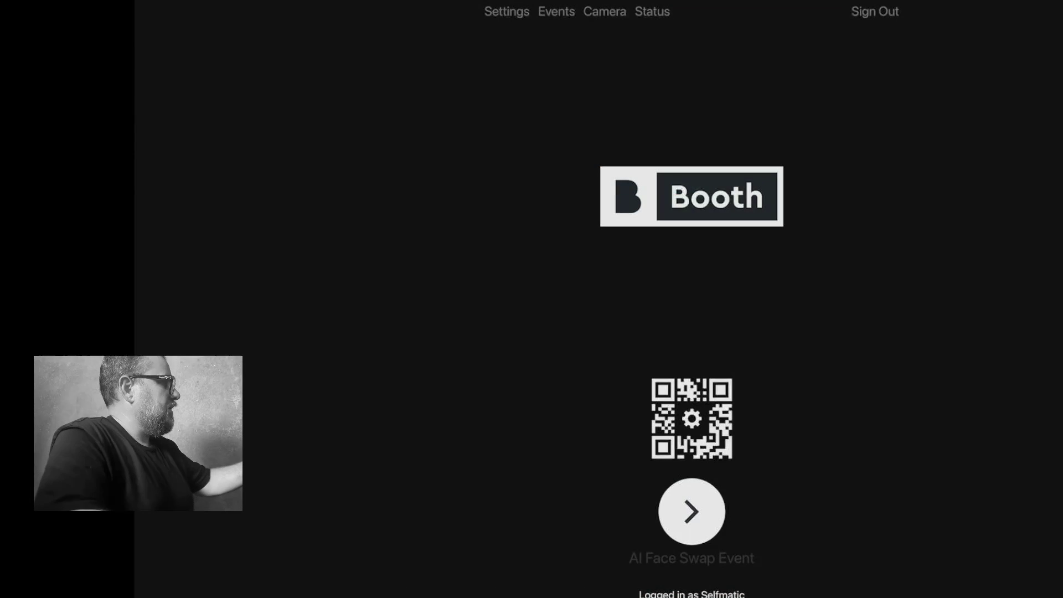
Pull updated settings for AI Face Swap Event on the iPad booth and return.
click(556, 11)
click(557, 95)
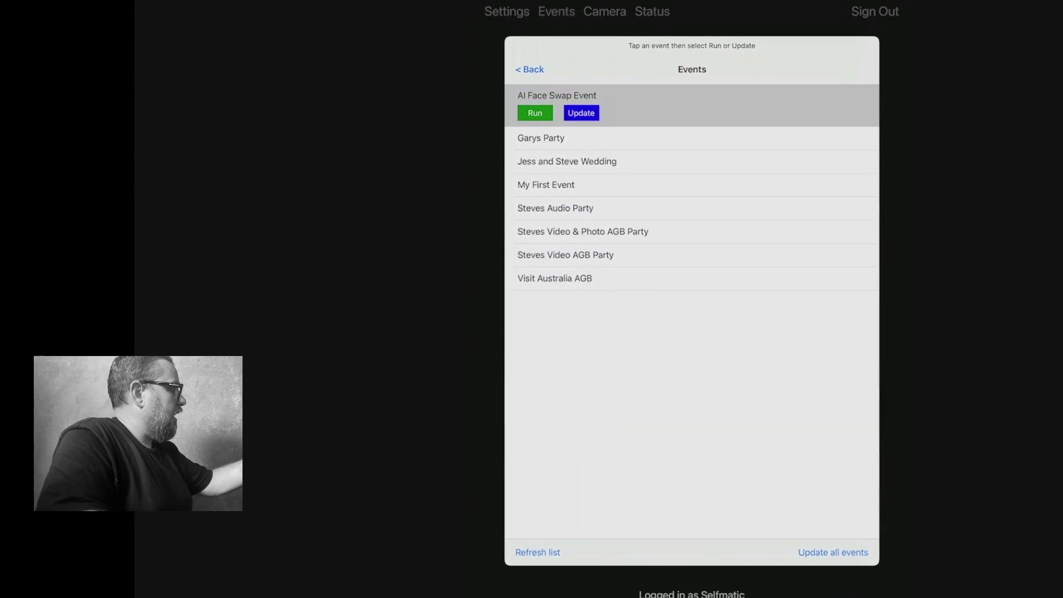
click(581, 113)
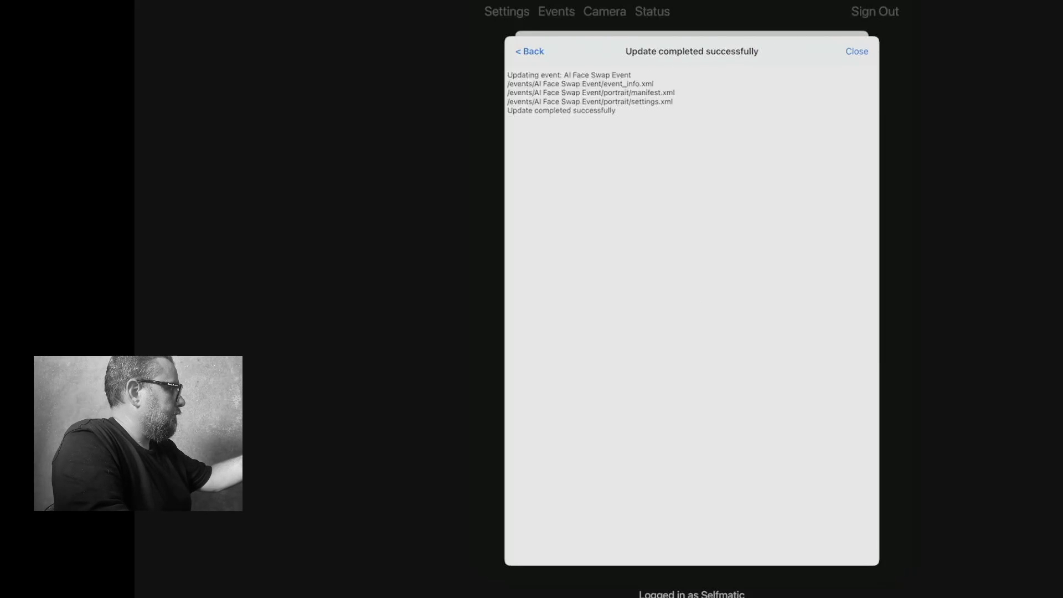
click(530, 51)
click(526, 66)
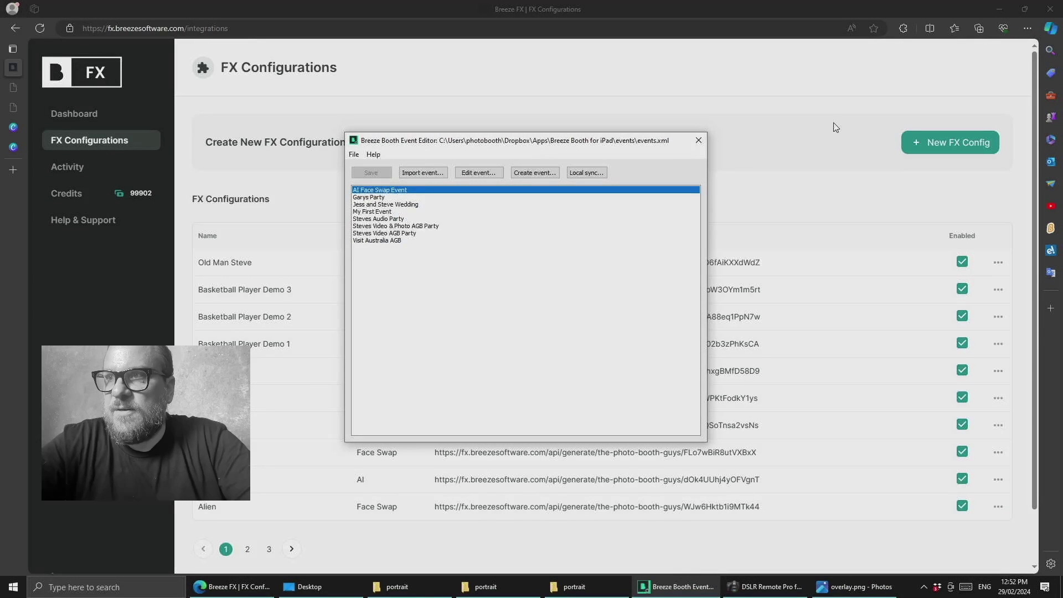
Reopen Old Man Steve from FX Configurations and save it with Image Strength 0.2.
click(632, 78)
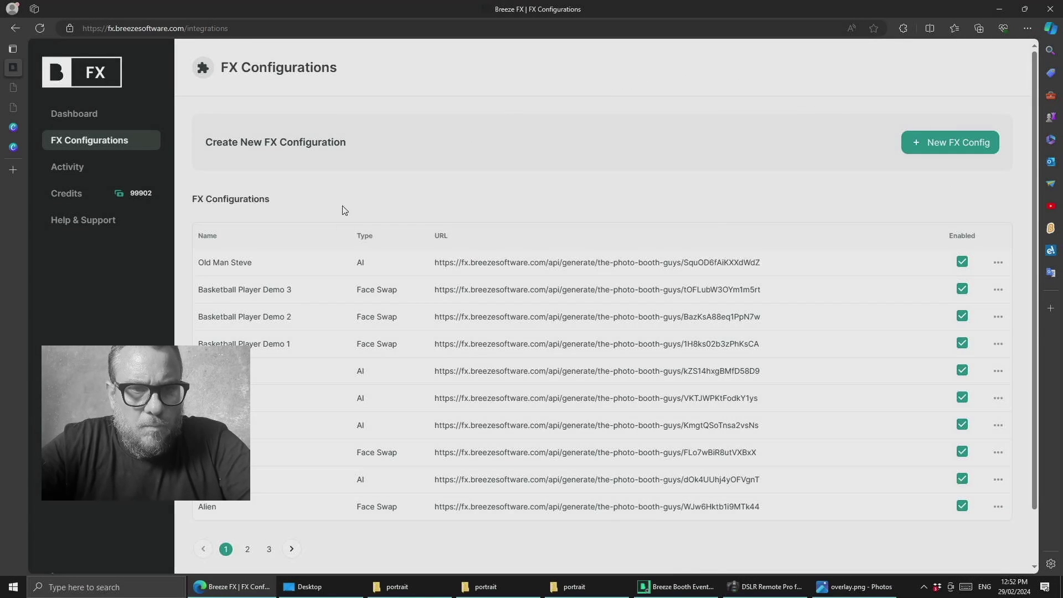
click(997, 266)
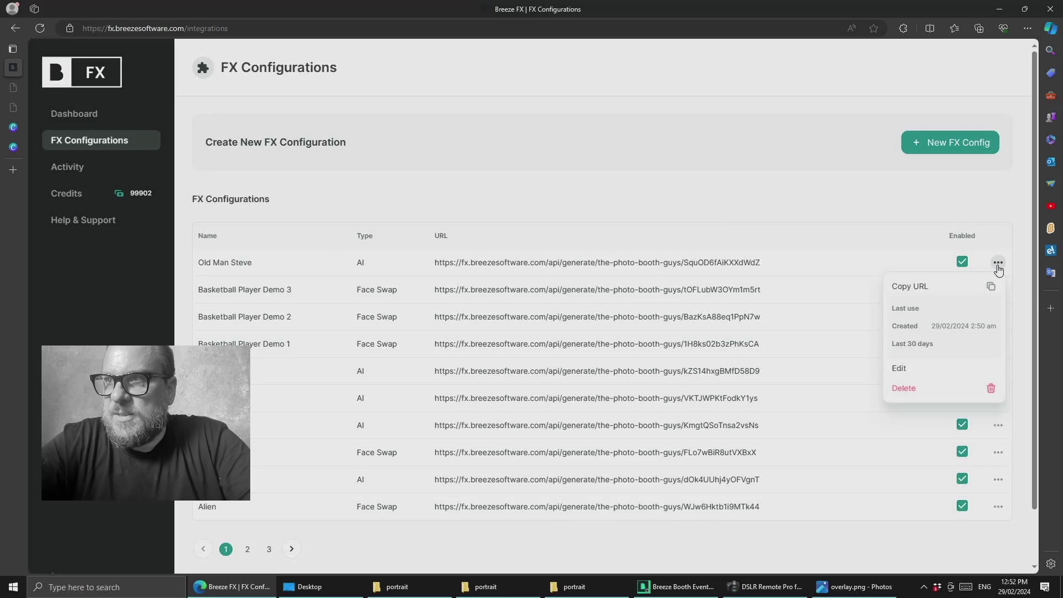
click(896, 368)
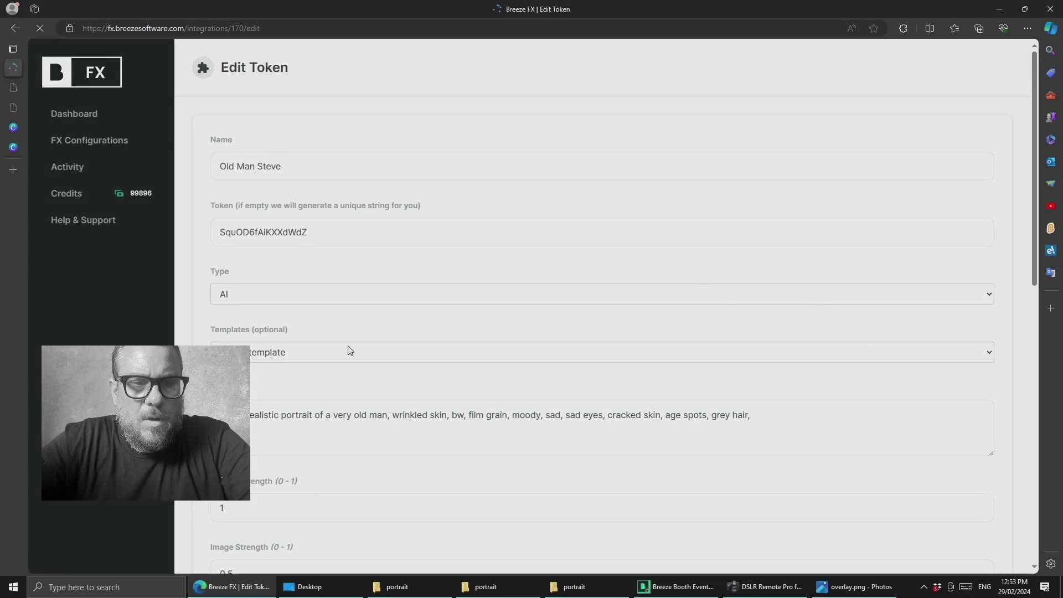
scroll(350, 351, down, 9)
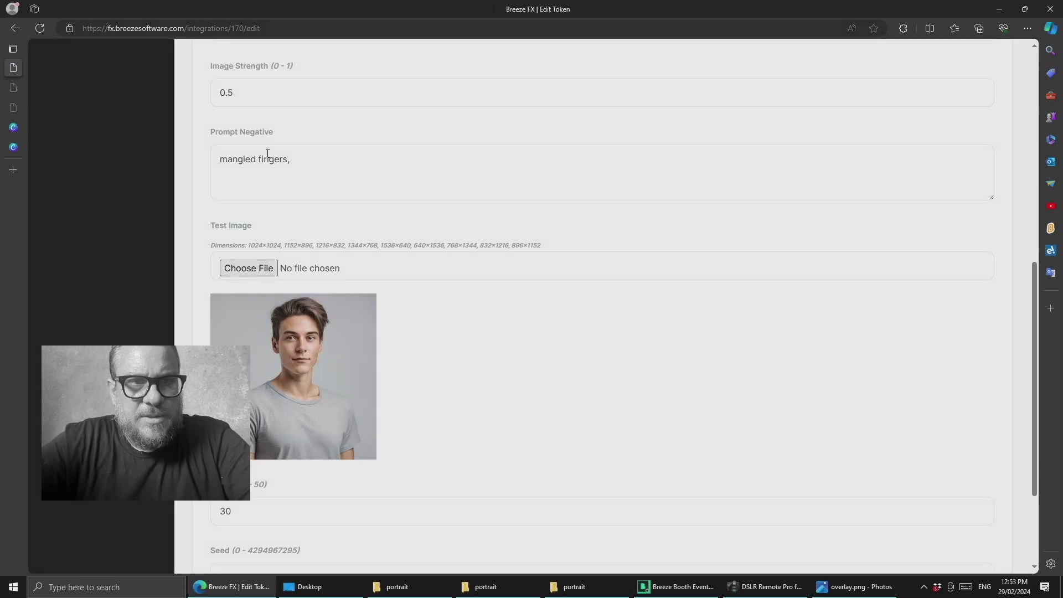
click(250, 94)
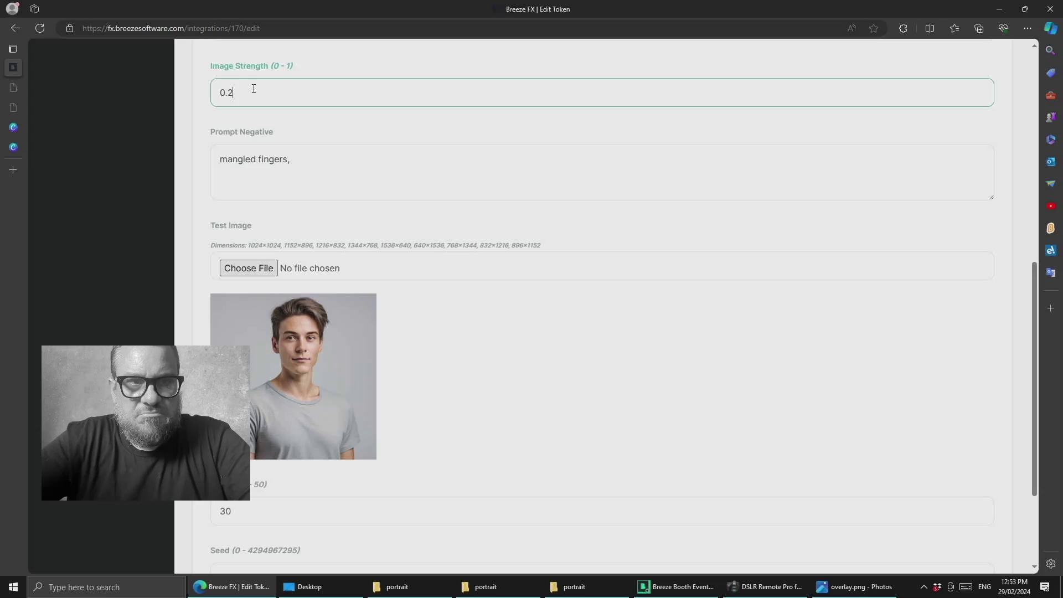
scroll(401, 191, down, 3)
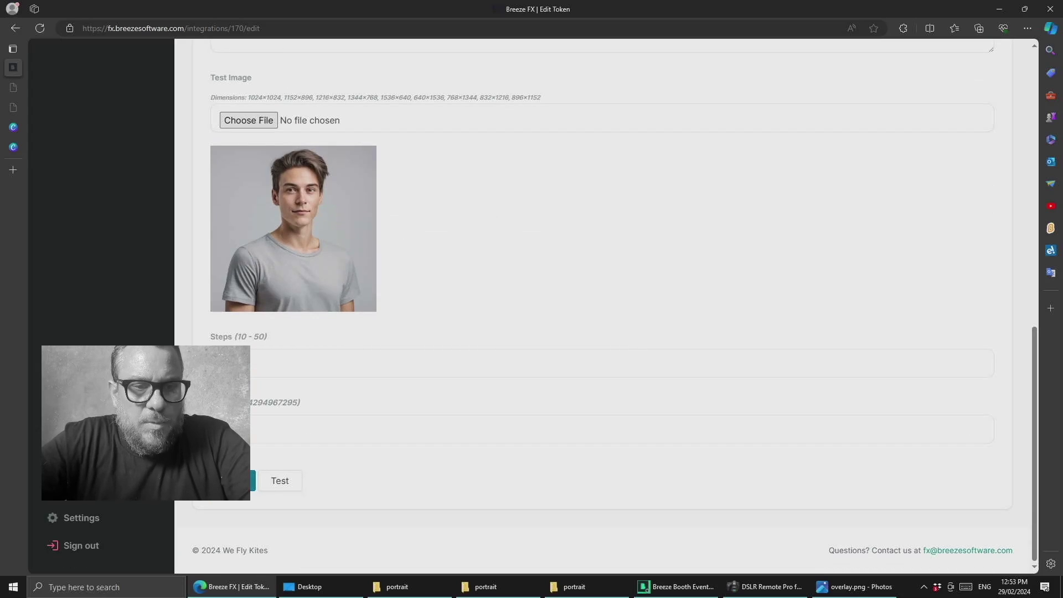
click(243, 481)
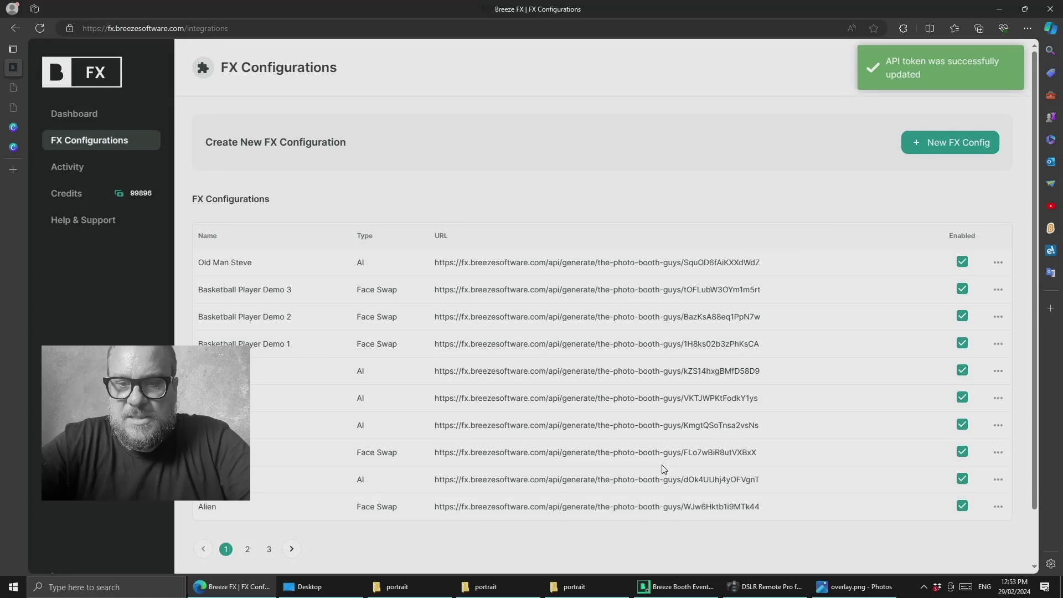